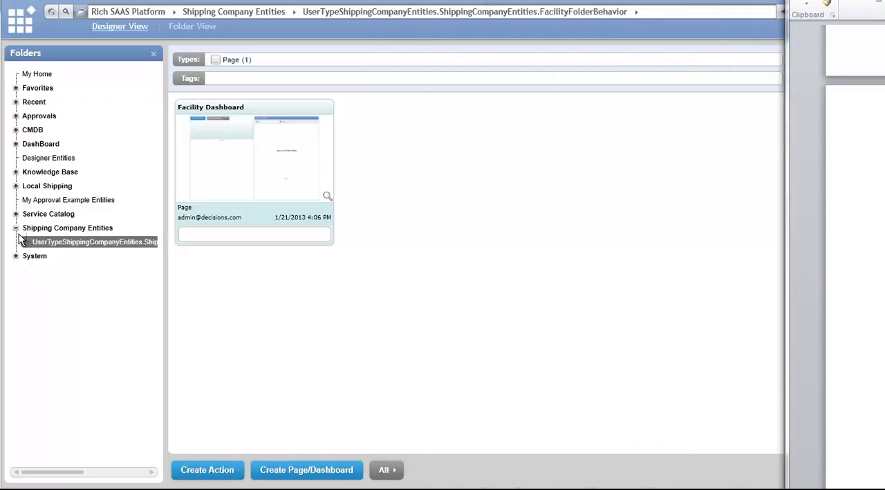
# - In the Shipping Company Entities folder, define a Simple Database Structure named ShippingMethod with data members Name, Price, IsFlatRate and DaysToDeliver
pyautogui.click(48, 229)
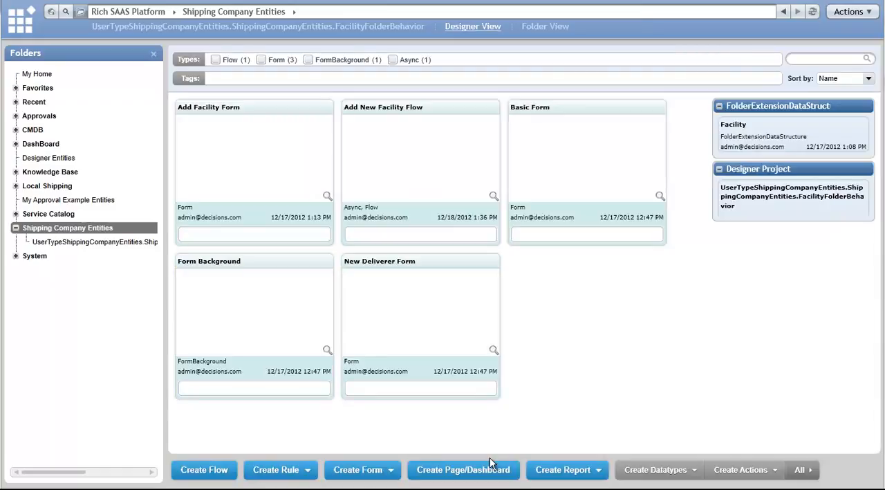
pyautogui.click(694, 472)
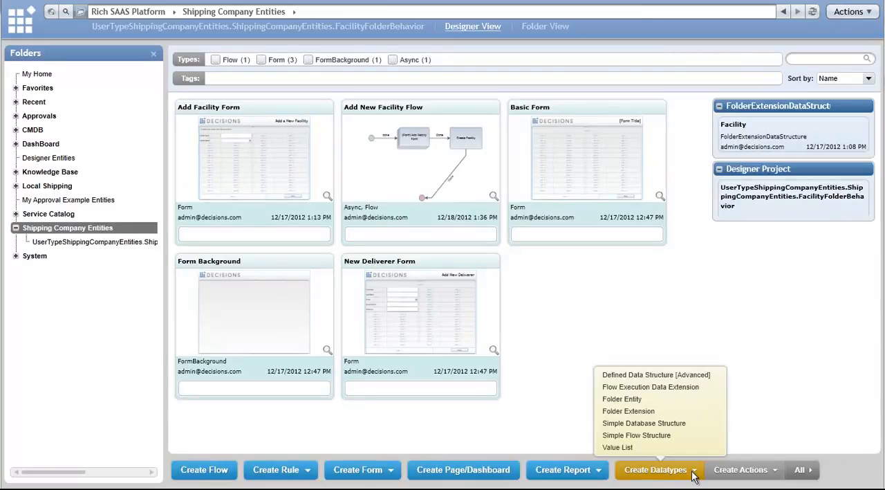
pyautogui.click(646, 420)
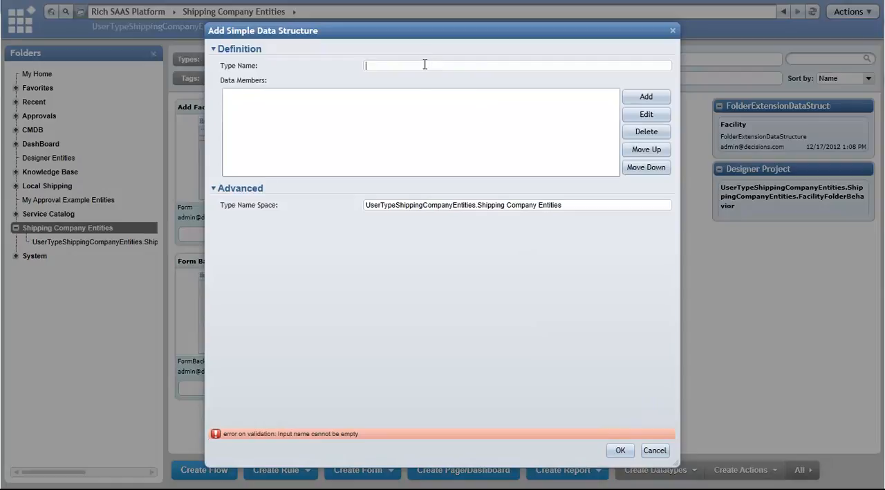
pyautogui.write('ShippingMethod')
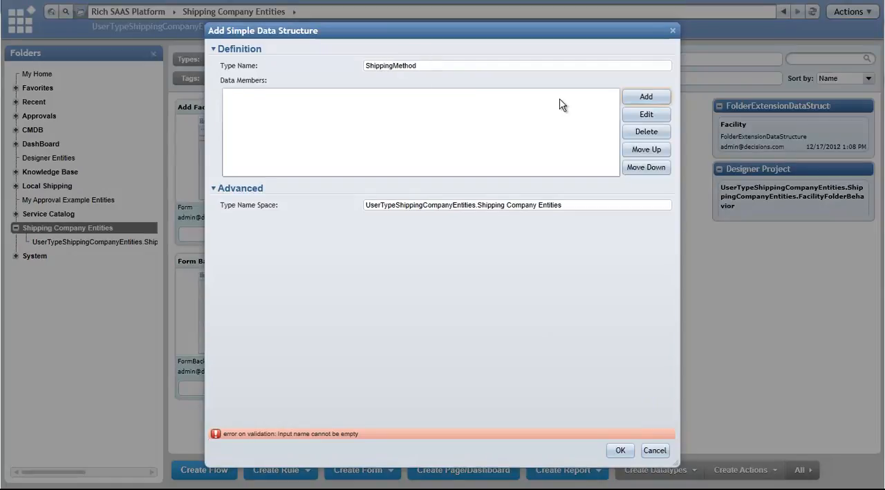
pyautogui.click(631, 99)
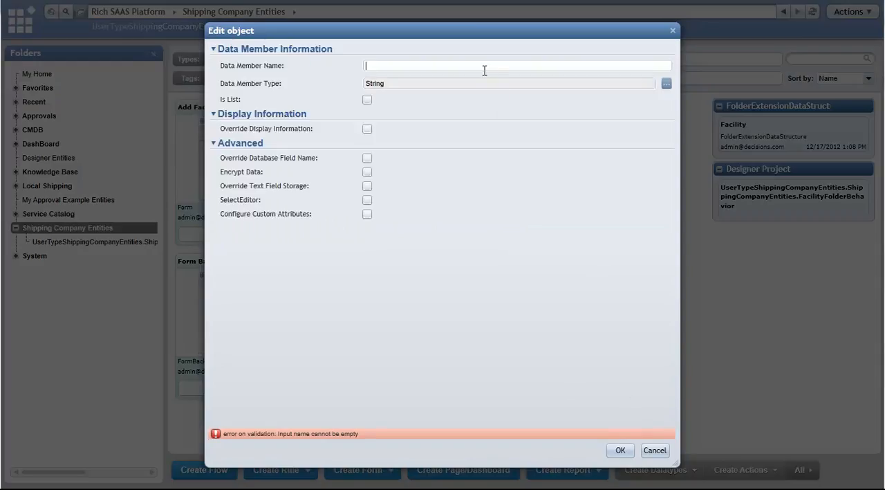
pyautogui.write('Nam')
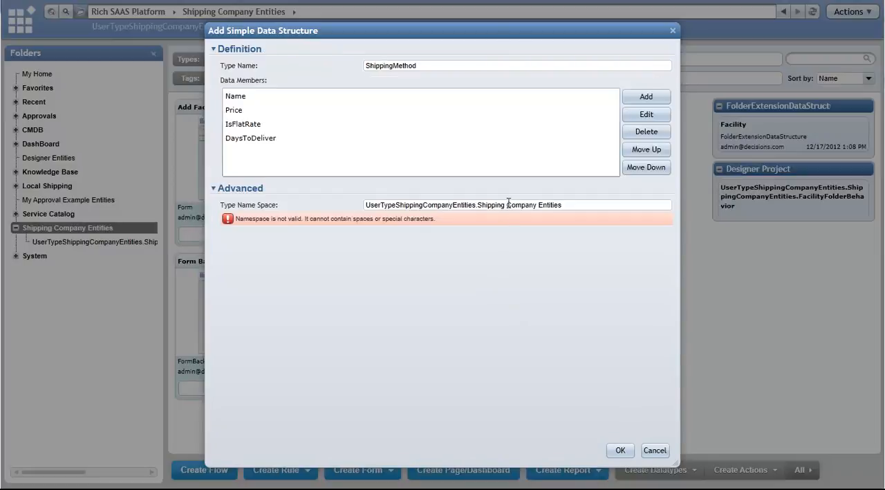
# - Remove the spaces from the type name space to make it UserTypeShippingCompanyEntities.ShippingCompanyEntities, and save the ShippingMethod structure
pyautogui.press('BackSpace')
pyautogui.press('Delete')
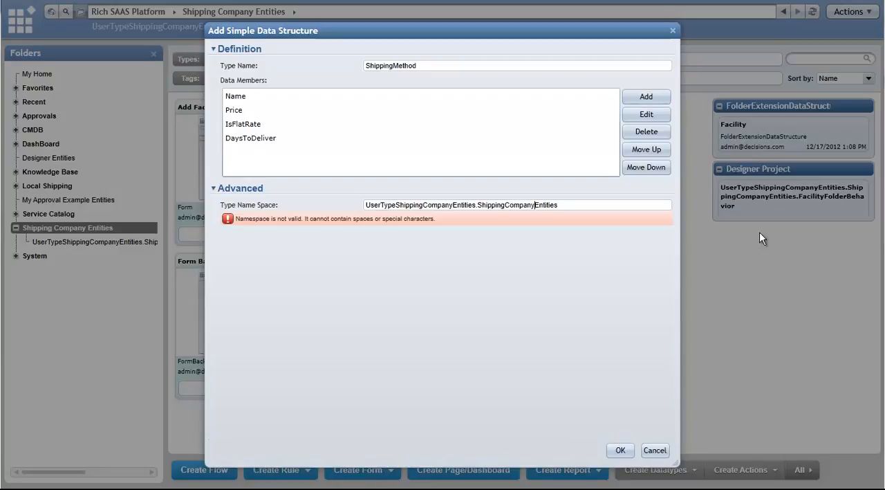
pyautogui.click(273, 123)
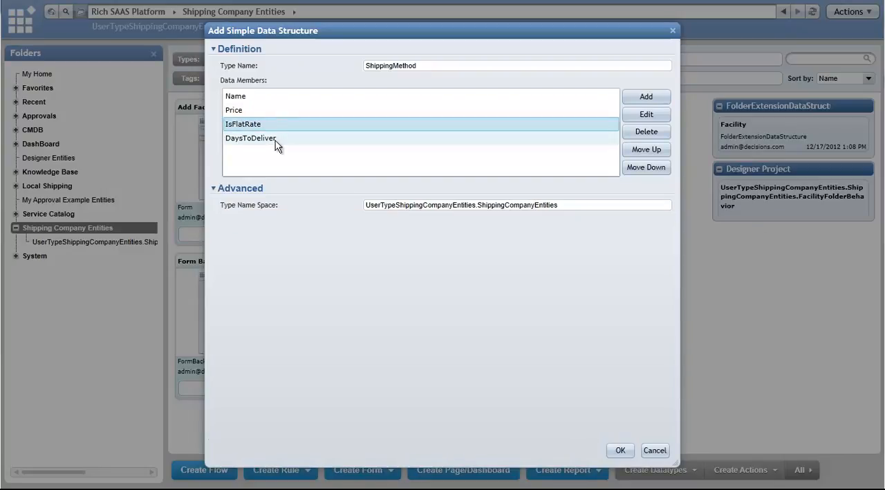
pyautogui.click(275, 140)
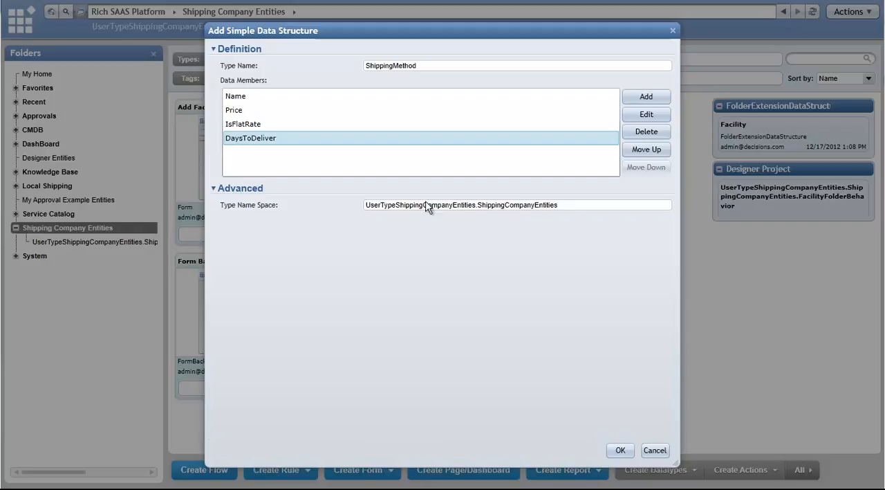
pyautogui.click(507, 206)
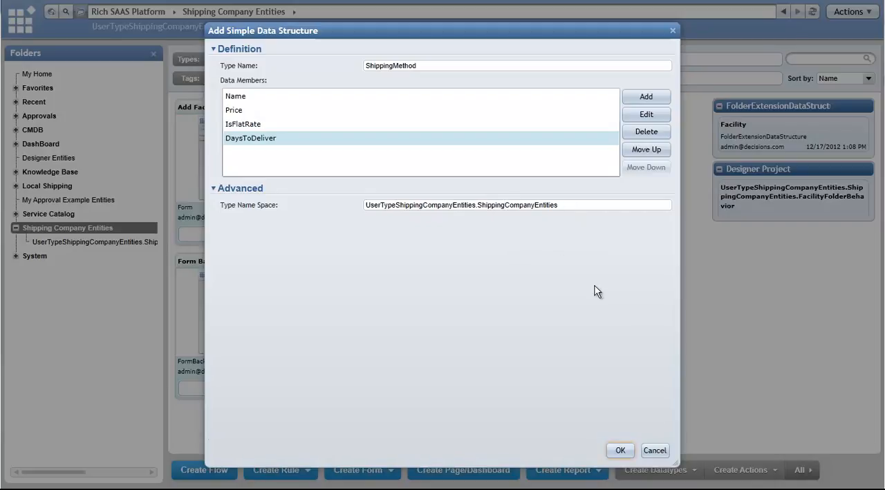
pyautogui.click(621, 450)
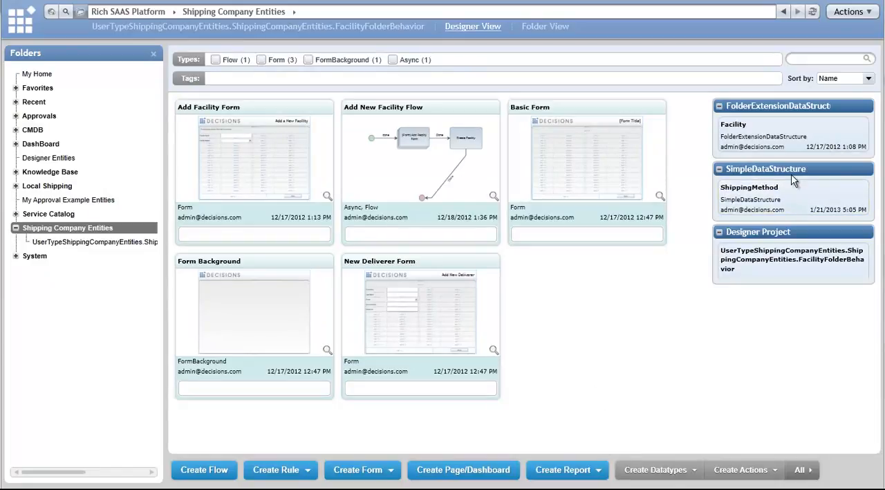
# - Define a Folder Entity named Package with data members Sender, SendingAddress, Recipient, ReceivingAddress, Weight, ShippingAndHandling and PriorityLevel, using name space UserTypeShippingCompanyEntities.ShippingCompanyEntities
pyautogui.click(694, 472)
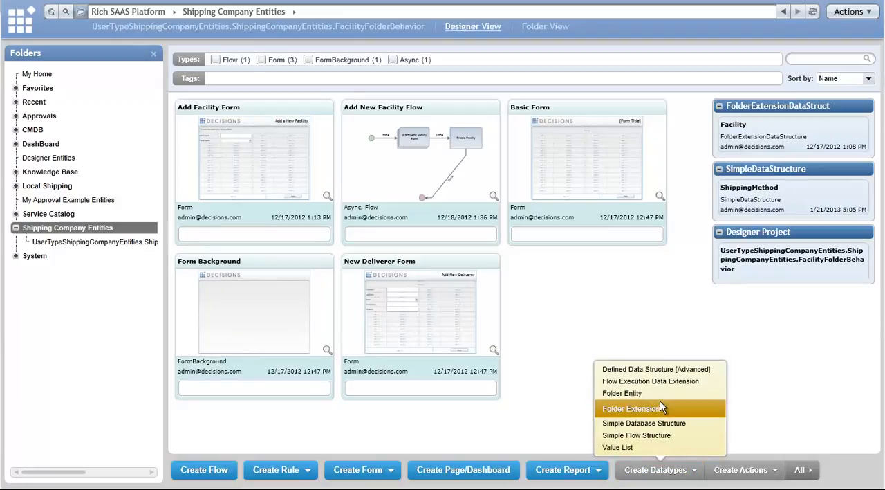
pyautogui.click(637, 398)
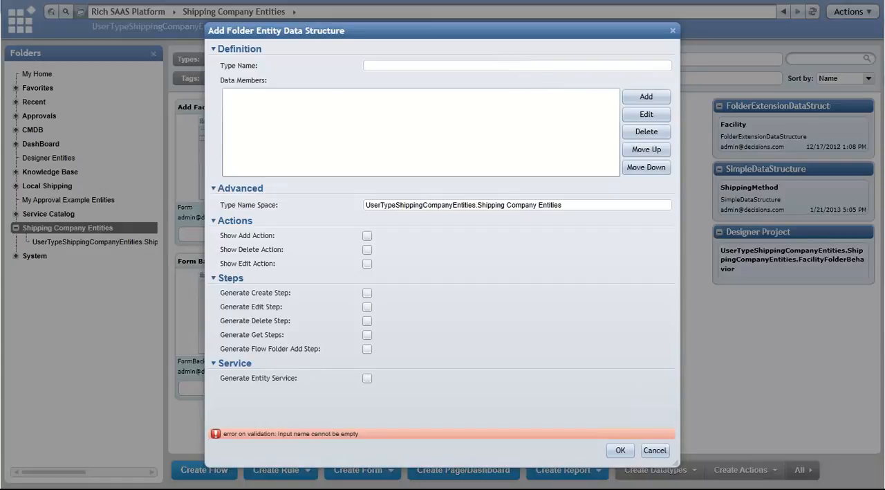
pyautogui.scroll(9, 733, 256)
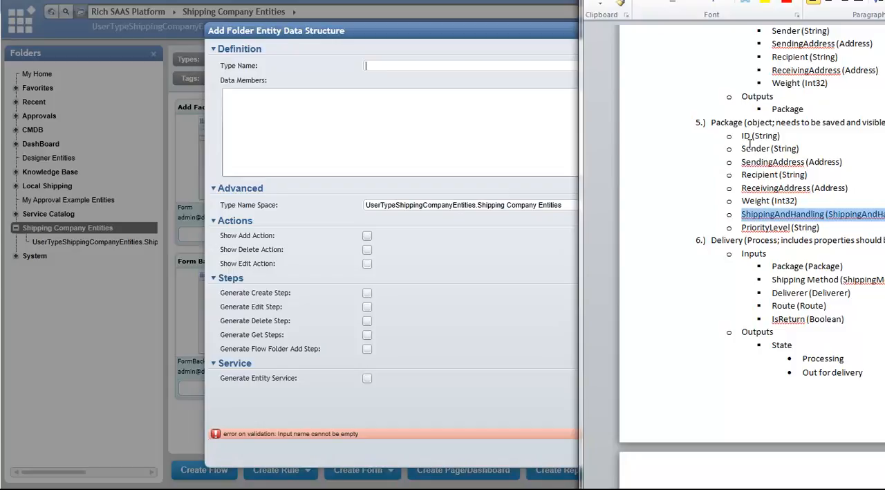
pyautogui.moveTo(692, 0); pyautogui.dragTo(862, 0)
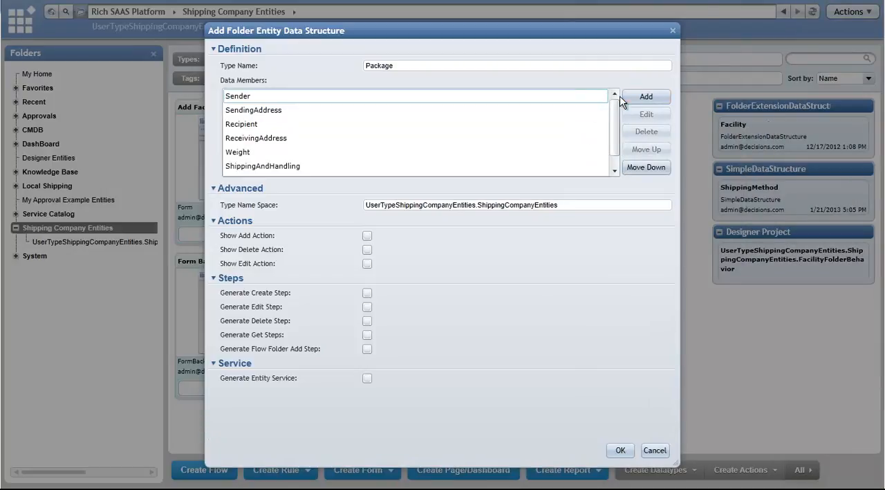
pyautogui.click(419, 63)
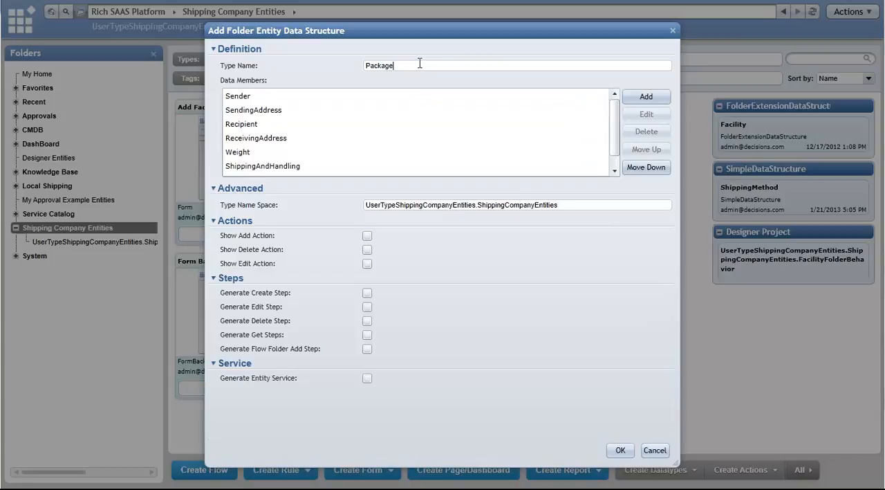
# - Review the Package entity's data members one by one, from Sender through PriorityLevel
pyautogui.click(547, 100)
pyautogui.click(552, 113)
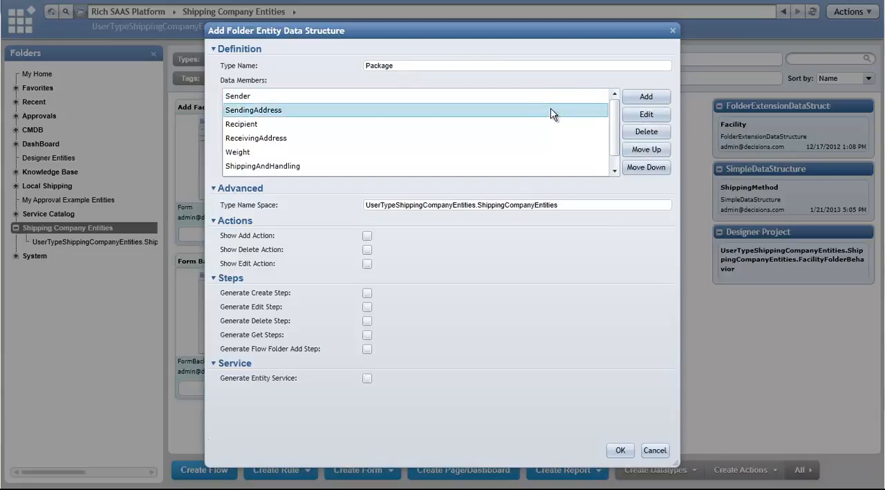
pyautogui.click(550, 125)
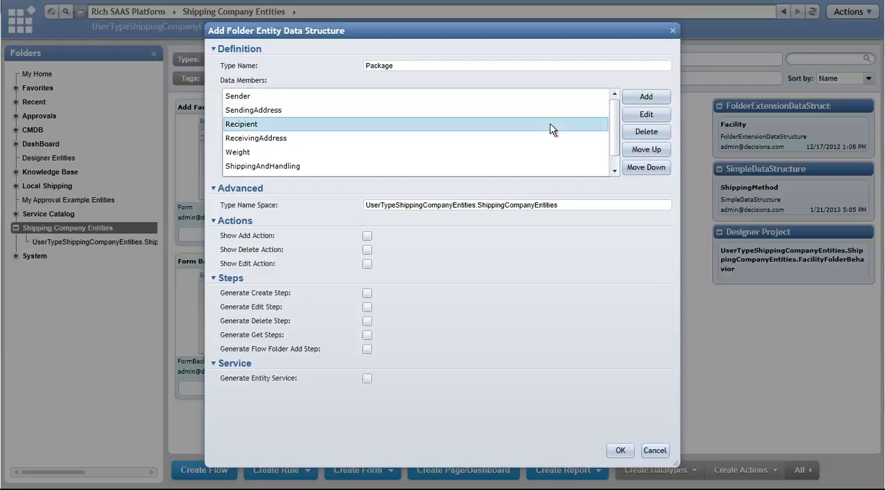
pyautogui.click(551, 142)
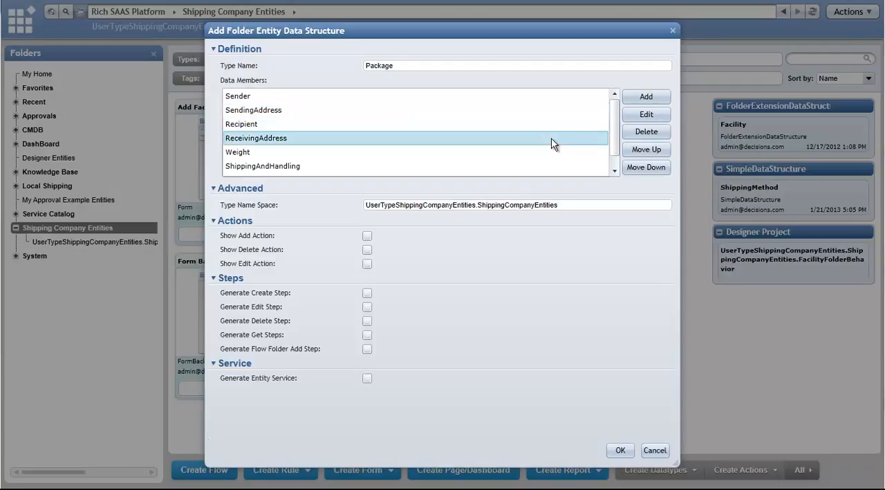
pyautogui.click(550, 153)
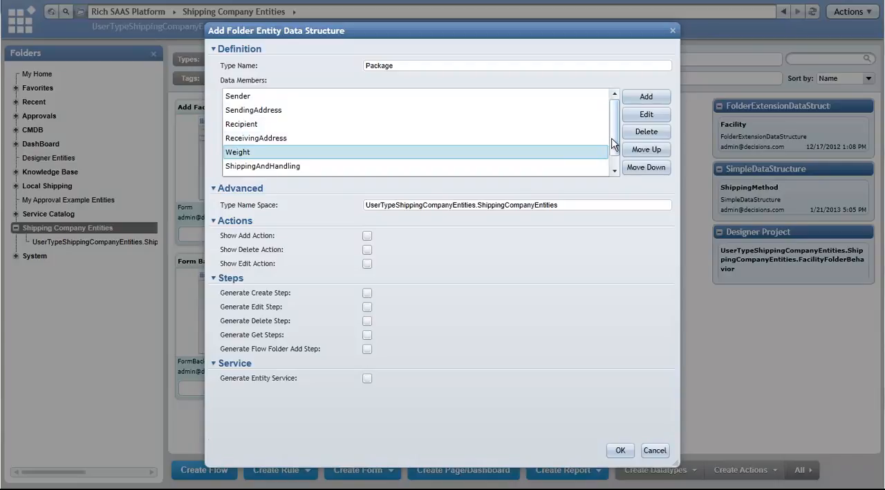
pyautogui.scroll(-1, 612, 144)
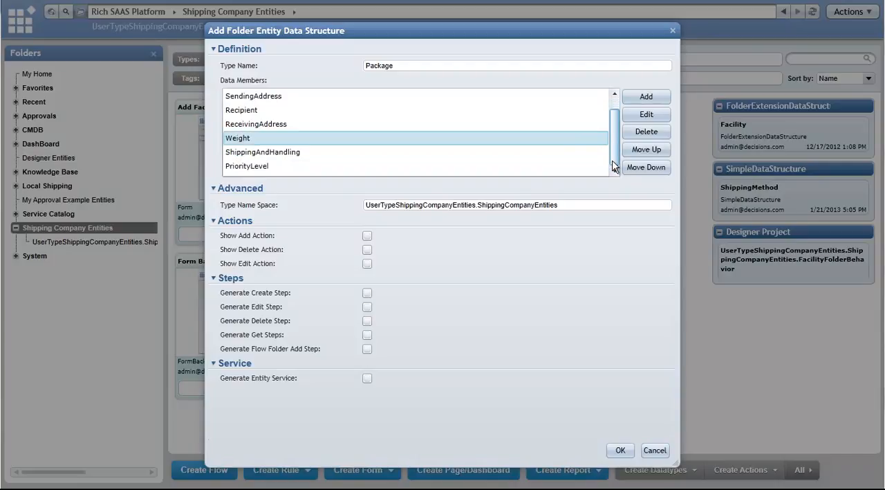
pyautogui.click(551, 155)
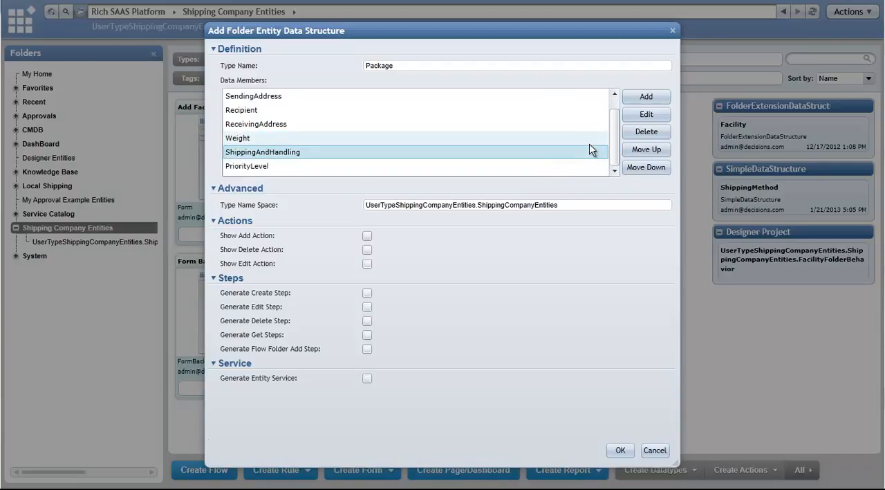
pyautogui.click(547, 166)
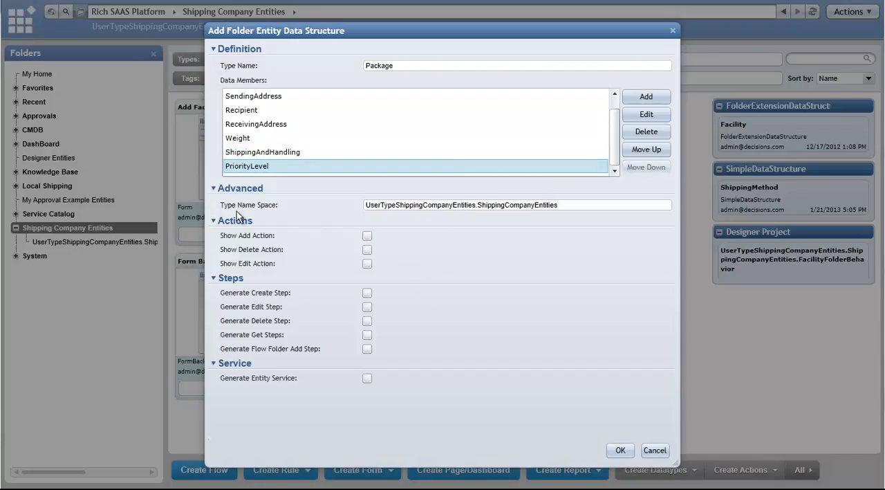
# - Enable the add, delete and edit actions, all step generation options and the entity service for Package, and save the entity
pyautogui.click(368, 236)
pyautogui.click(367, 250)
pyautogui.click(367, 263)
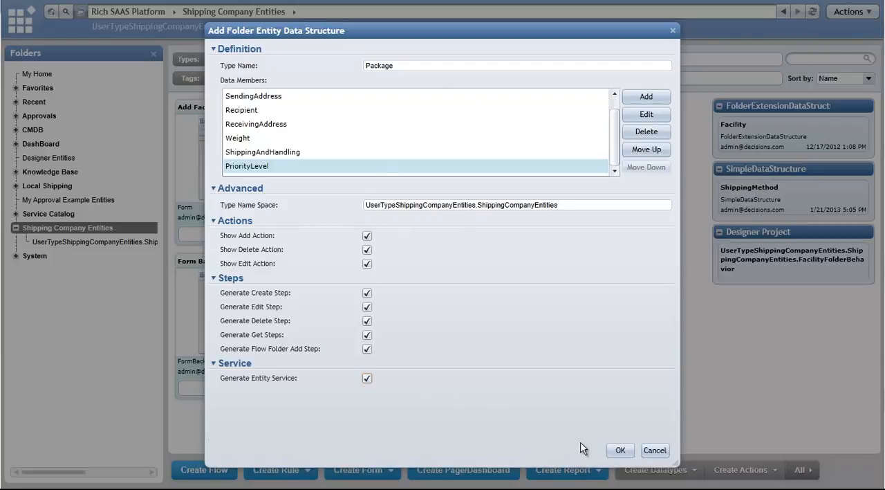
pyautogui.click(619, 451)
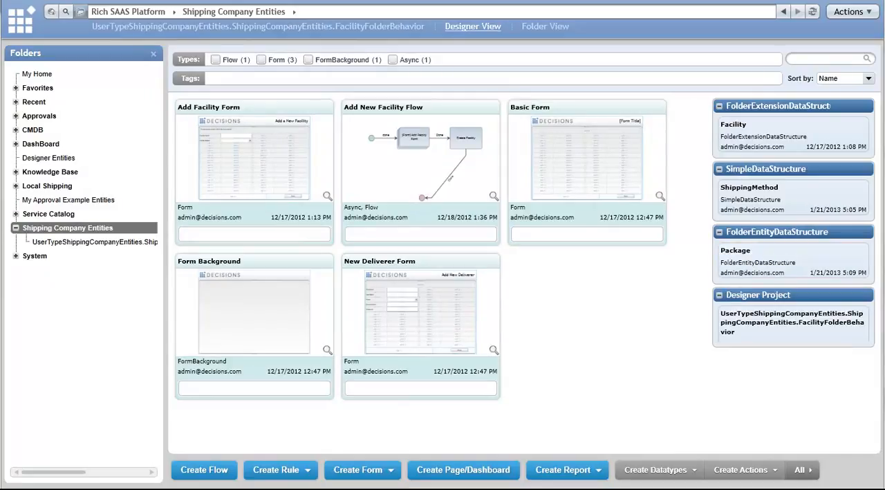
# - Start adding a Package to the Midwest - Central Shipping Co. folder under Local Shipping, with its priority level set to Urgent
pyautogui.click(15, 185)
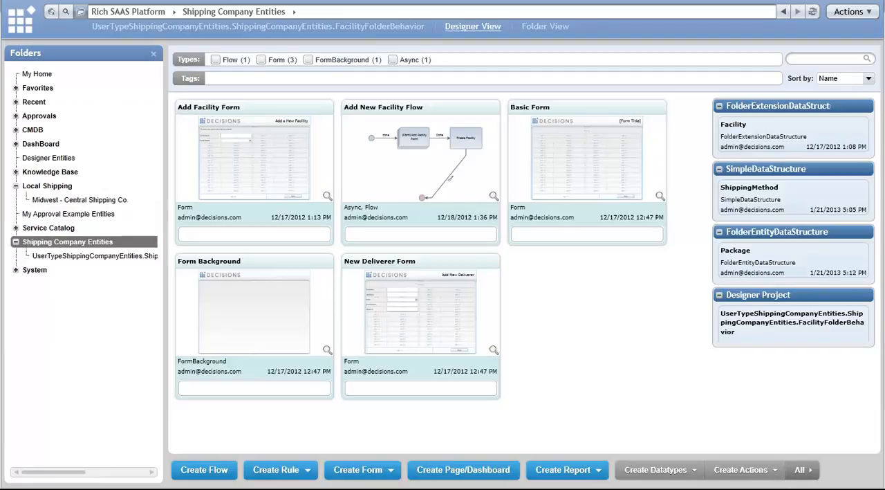
pyautogui.click(70, 200)
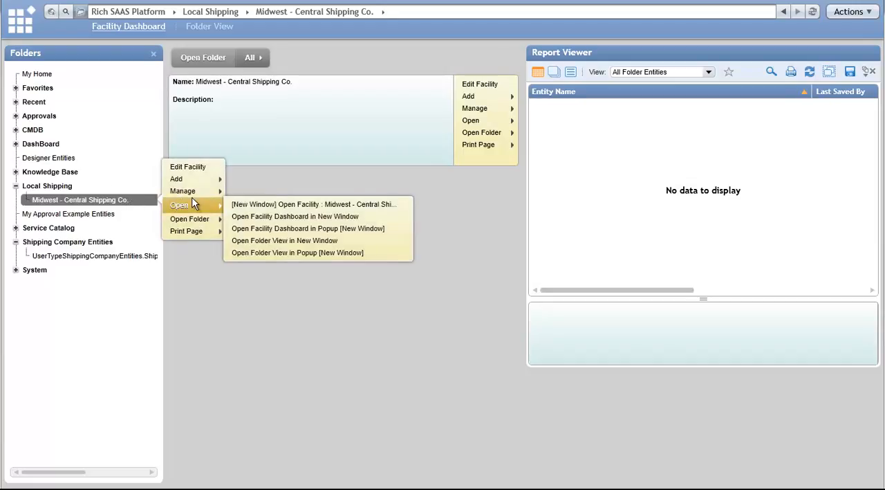
pyautogui.moveTo(200, 181)
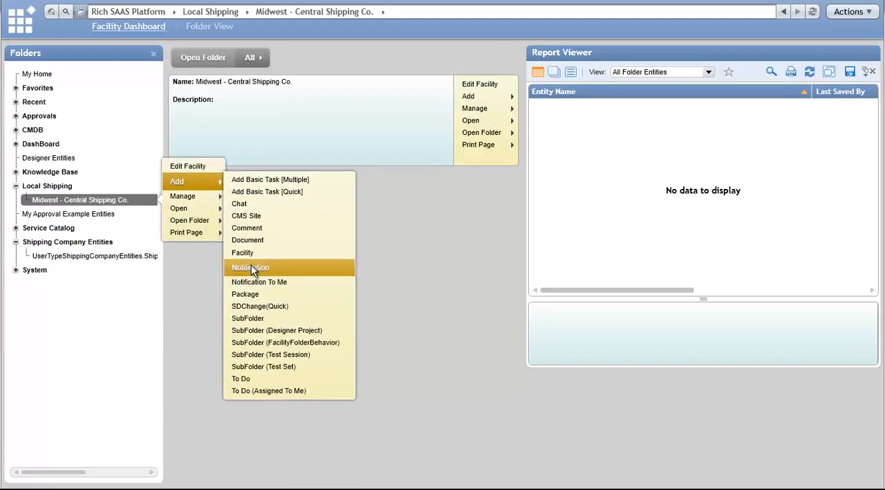
pyautogui.click(252, 291)
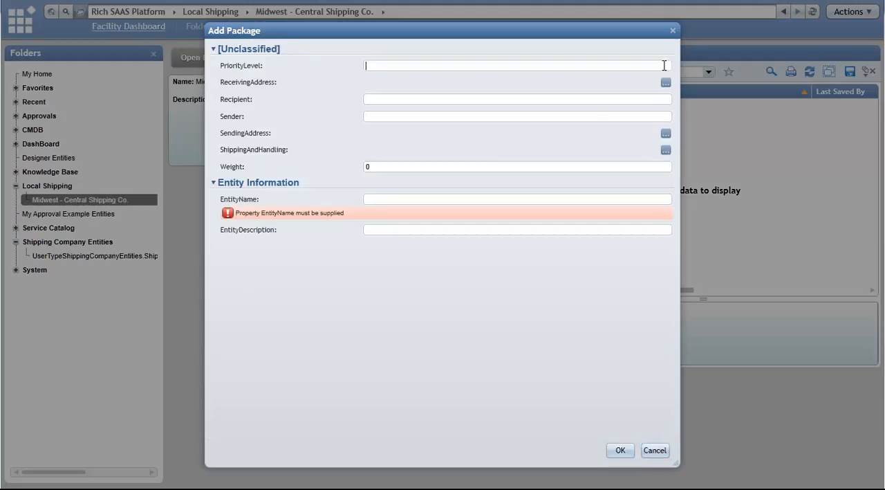
pyautogui.write('Urgent')
# - Fill in the package's ReceivingAddress with its street, city, country sub division, country and postal code
pyautogui.click(666, 82)
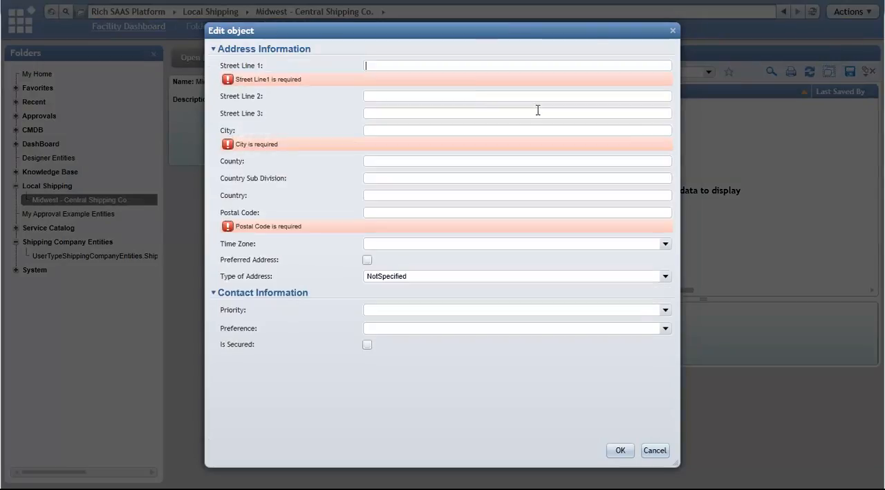
pyautogui.click(458, 65)
pyautogui.write('23 Oak Street')
pyautogui.press('Tab')
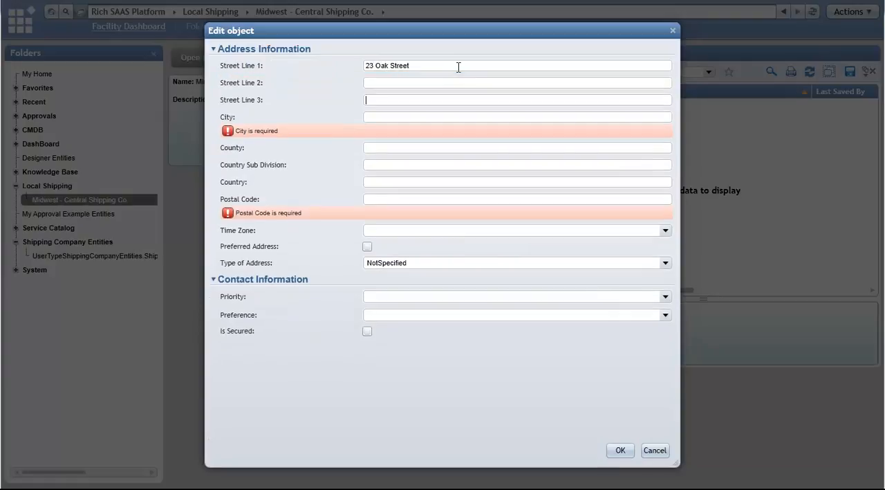
pyautogui.write('New York')
pyautogui.press('Tab')
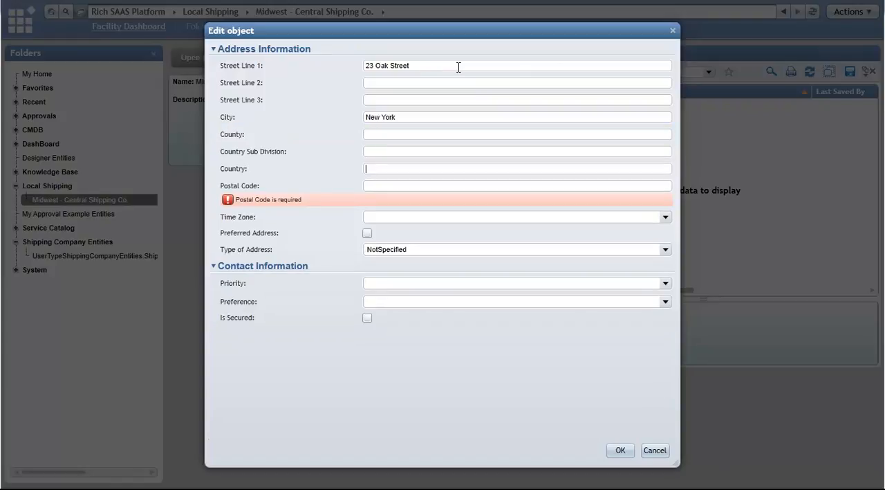
pyautogui.write('USA')
pyautogui.hotkey('shift', 'Tab')
pyautogui.write('NY')
pyautogui.click(369, 185)
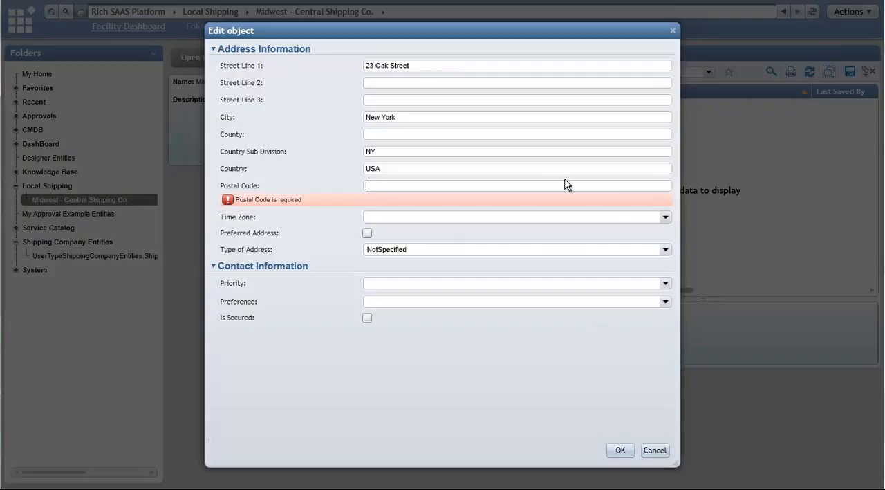
pyautogui.write('10029')
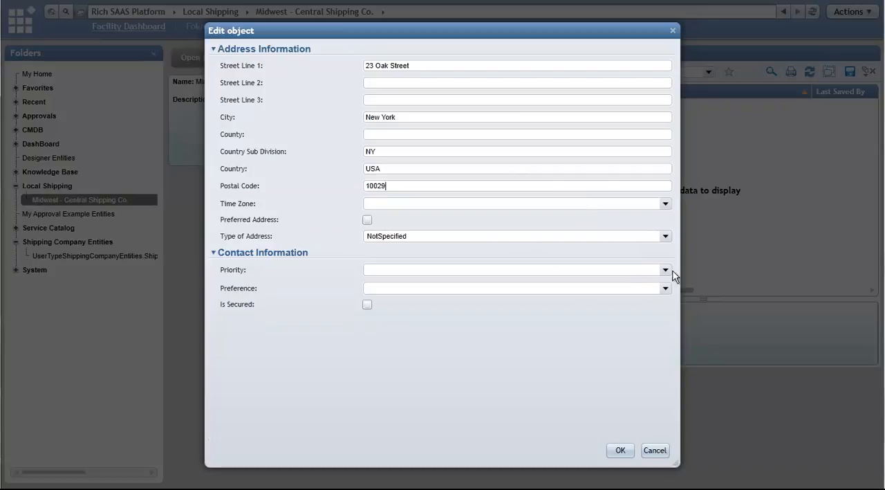
# - Set the receiving address type to Home and its time zone to Eastern Standard Time, and accept the address
pyautogui.click(665, 236)
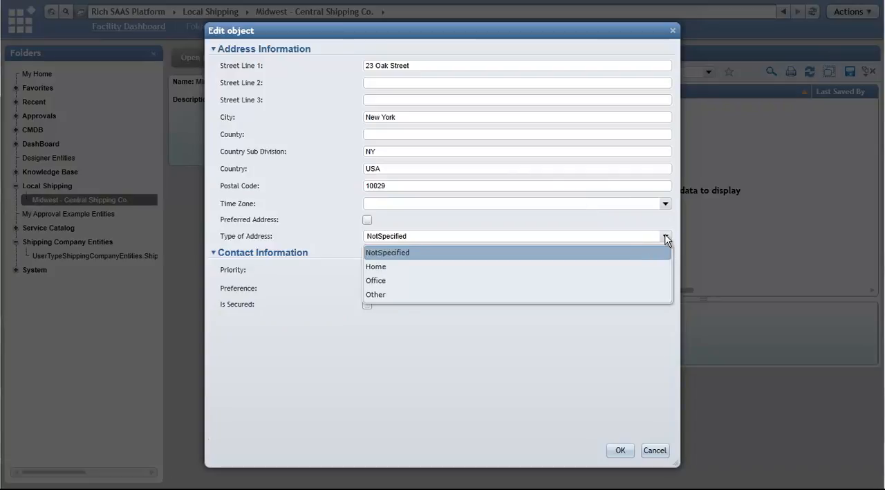
pyautogui.click(635, 267)
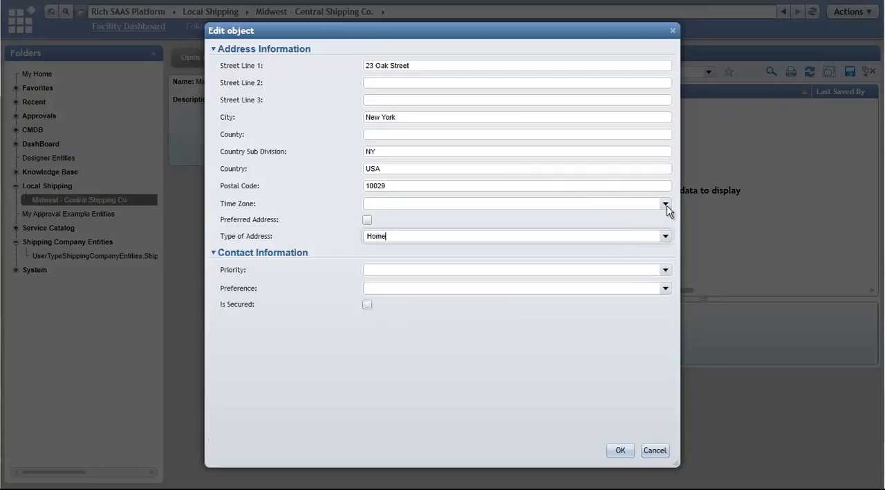
pyautogui.click(665, 203)
pyautogui.click(610, 203)
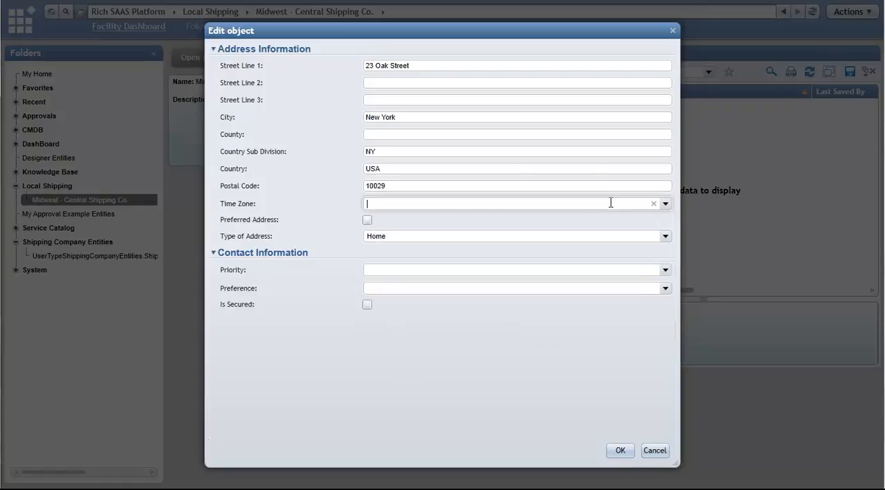
pyautogui.write('Eastern')
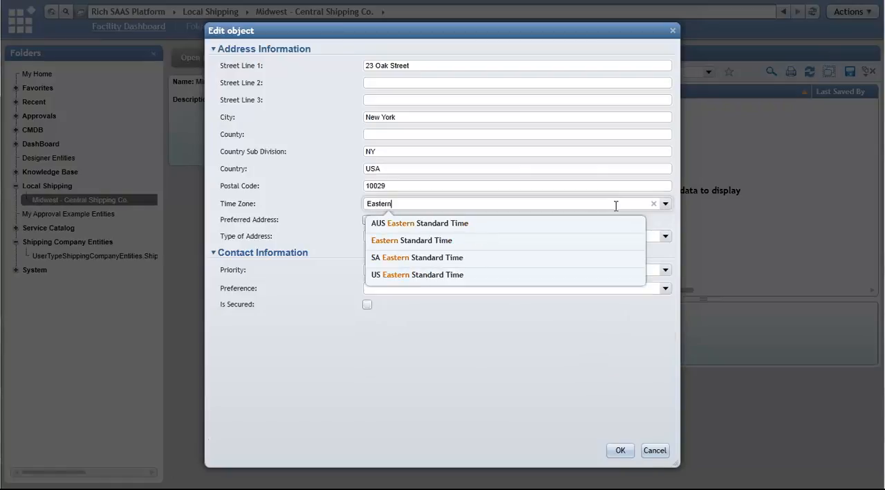
pyautogui.click(576, 243)
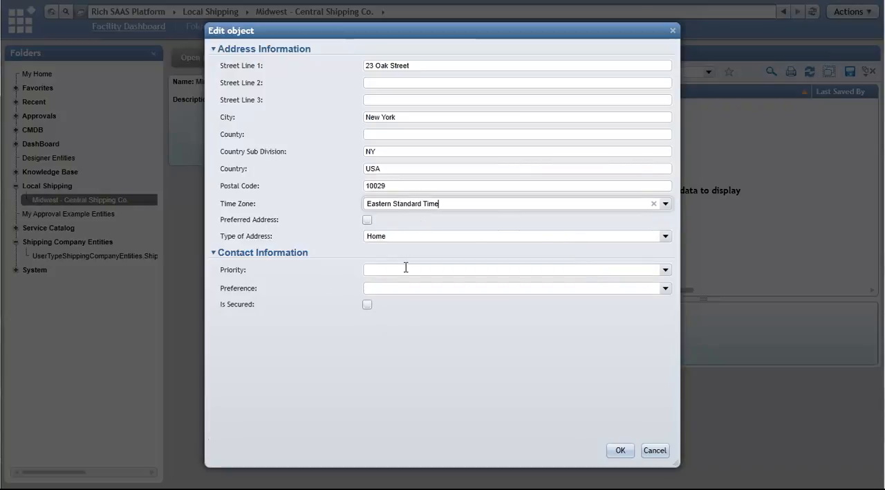
pyautogui.click(620, 449)
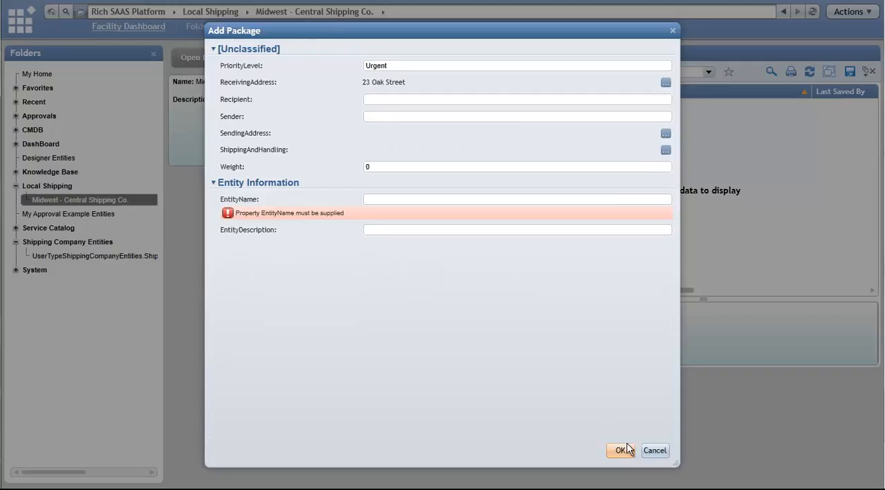
# - Enter the recipient's and the sender's full names for the package
pyautogui.click(643, 99)
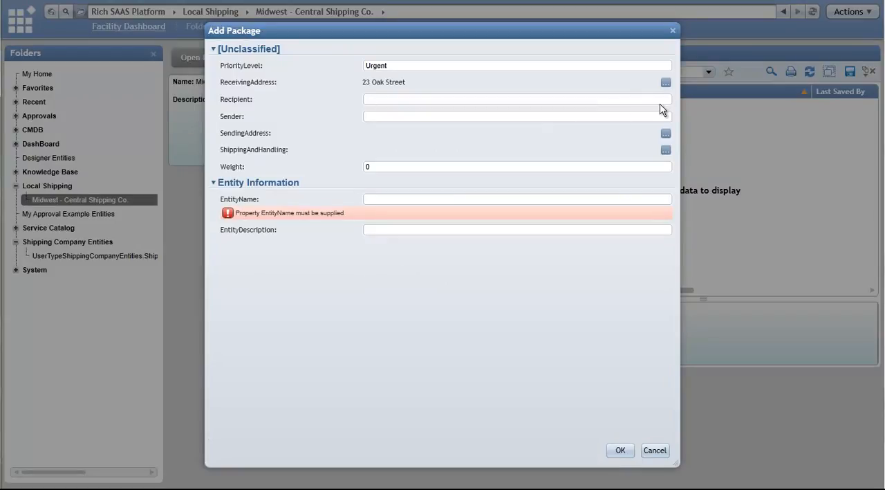
pyautogui.write('John Teste')
pyautogui.write('Sally Tester')
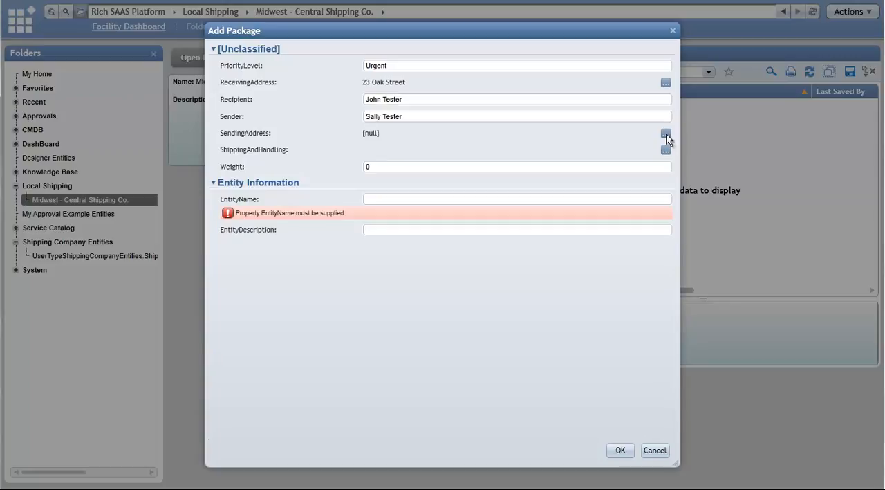
# - Fill in the package's SendingAddress with its street, city, country sub division, country and postal code
pyautogui.click(665, 133)
pyautogui.write('25 Oak Street')
pyautogui.press('Tab')
pyautogui.press('Tab')
pyautogui.press('Tab')
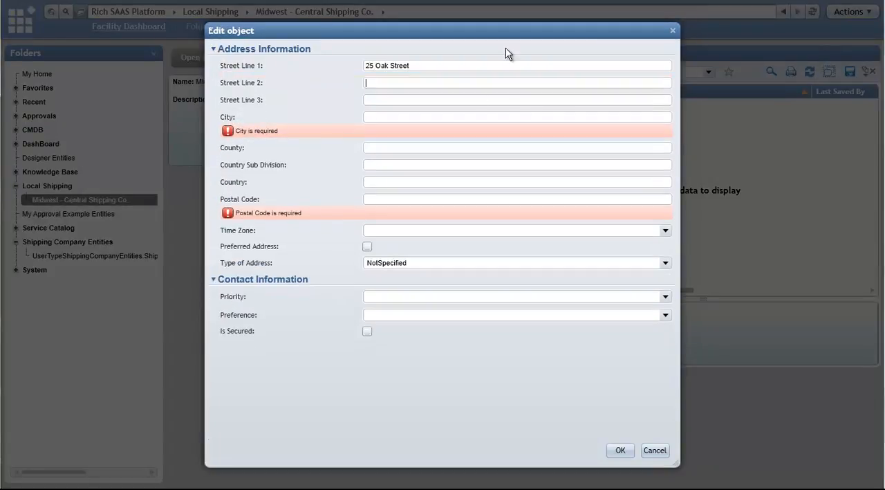
pyautogui.write('New YUo')
pyautogui.press('BackSpace')
pyautogui.press('BackSpace')
pyautogui.write('or')
pyautogui.write('NY')
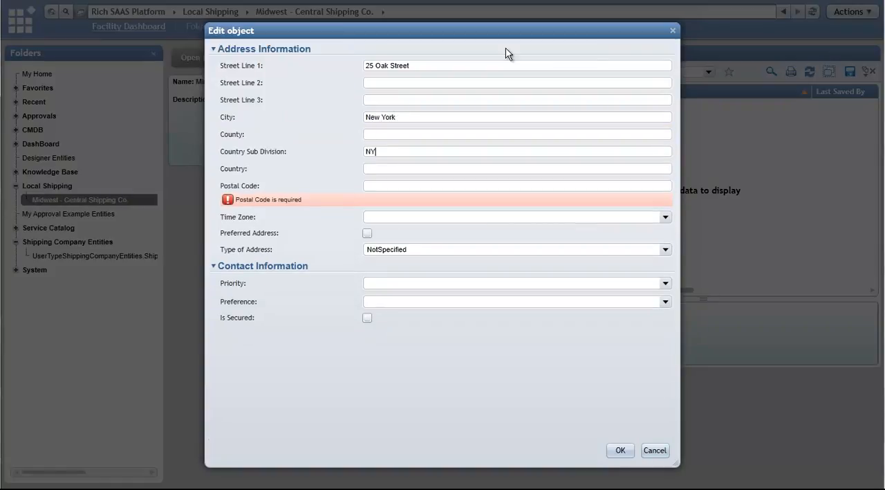
pyautogui.write('USA')
pyautogui.write('10029')
pyautogui.press('Tab')
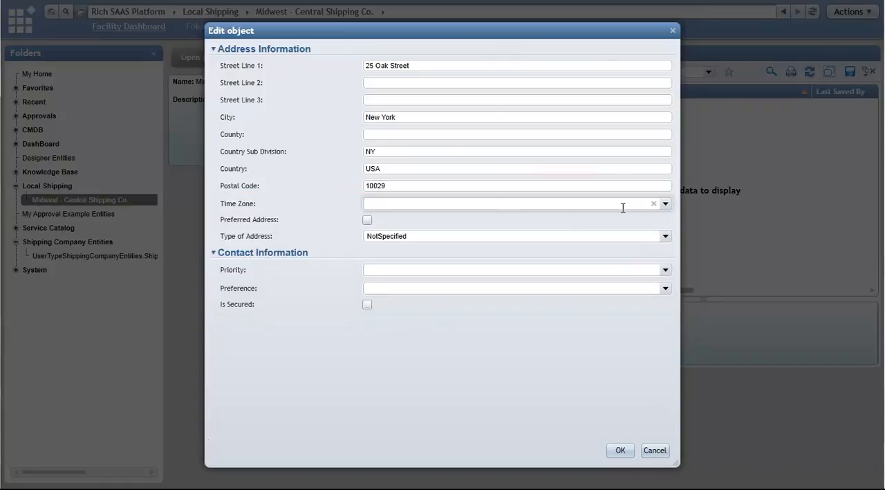
# - Set the sending address's time zone to Eastern Standard Time and its type to Home, and accept the address
pyautogui.write('Eas')
pyautogui.press('Down')
pyautogui.press('Down')
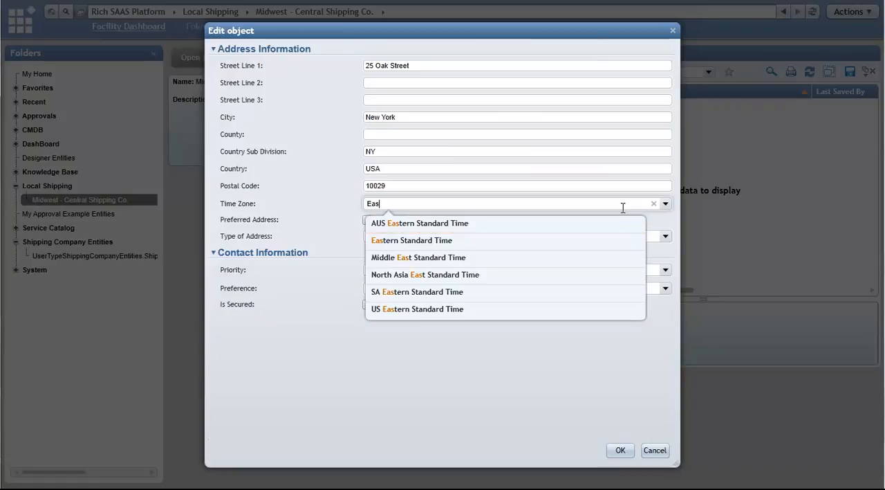
pyautogui.press('Return')
pyautogui.click(665, 236)
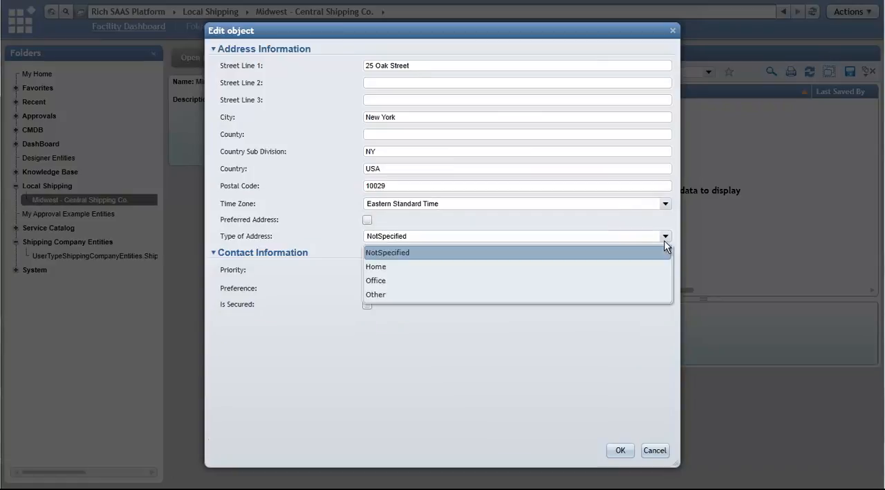
pyautogui.click(626, 269)
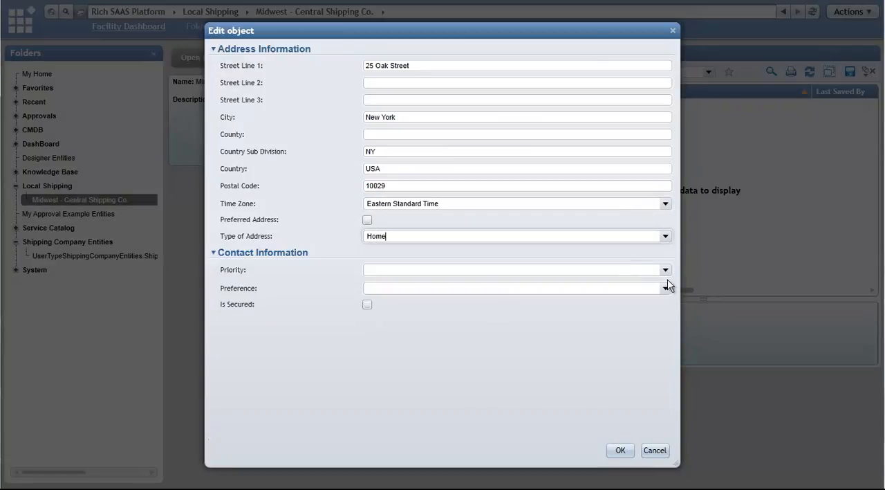
pyautogui.click(660, 270)
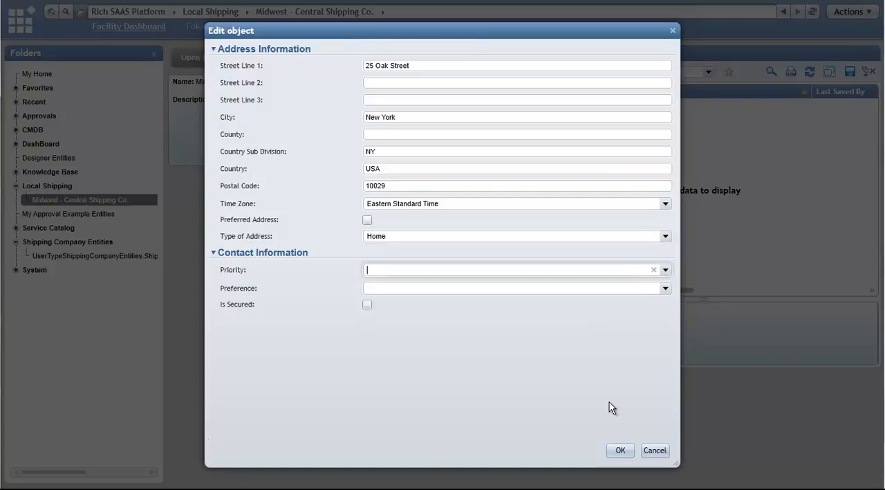
pyautogui.click(622, 450)
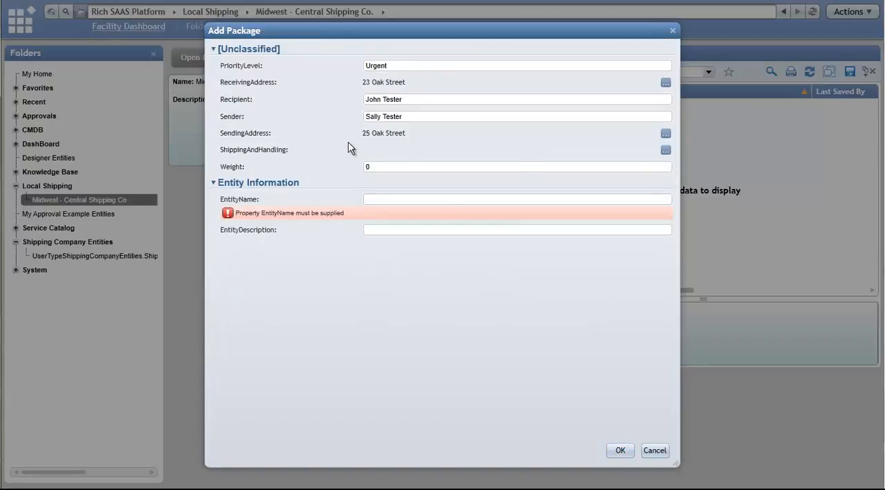
# - Define the package's ShippingAndHandling with 3 days to deliver, a price of 5.00 and the name Regular Ship
pyautogui.click(666, 150)
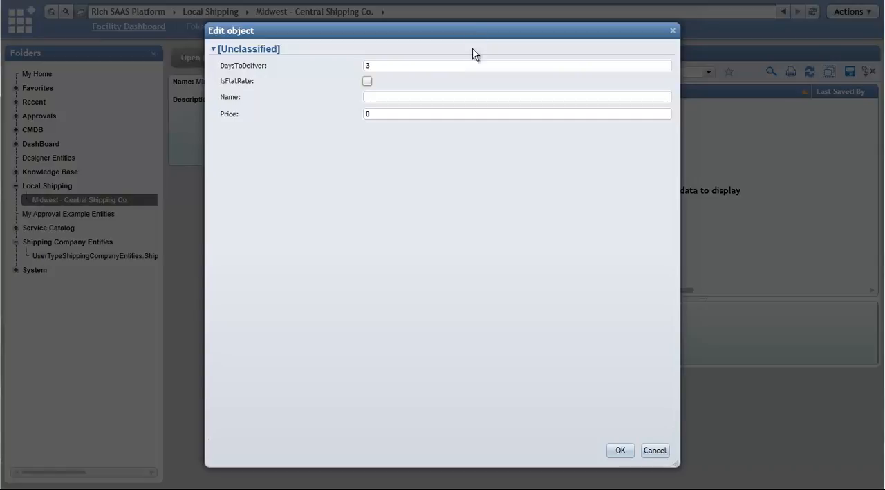
pyautogui.click(411, 114)
pyautogui.write('5.00')
pyautogui.hotkey('shift', 'Tab')
pyautogui.write('Regular Ship')
pyautogui.click(626, 454)
# - Set the package's weight to 12 and enter an entity name giving the 12 lb weight and both parties' first names
pyautogui.click(392, 167)
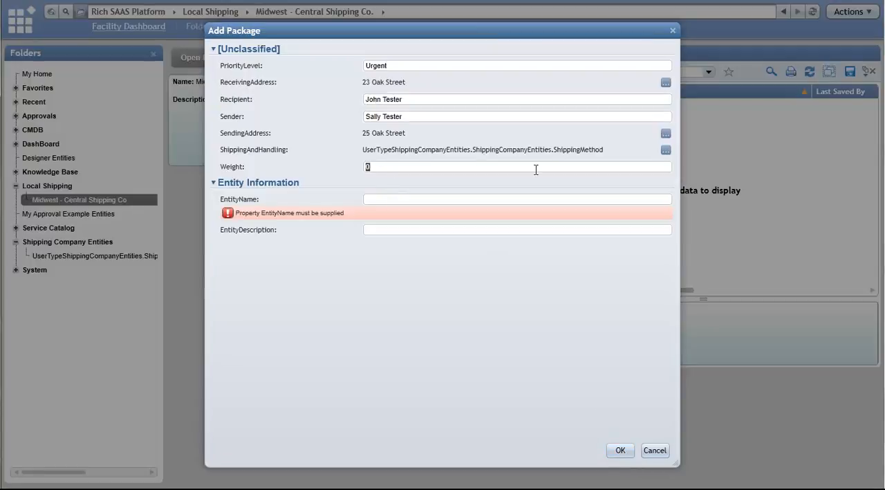
pyautogui.write('12')
pyautogui.press('Tab')
pyautogui.write('12 lb package from John to Sally')
pyautogui.press('Tab')
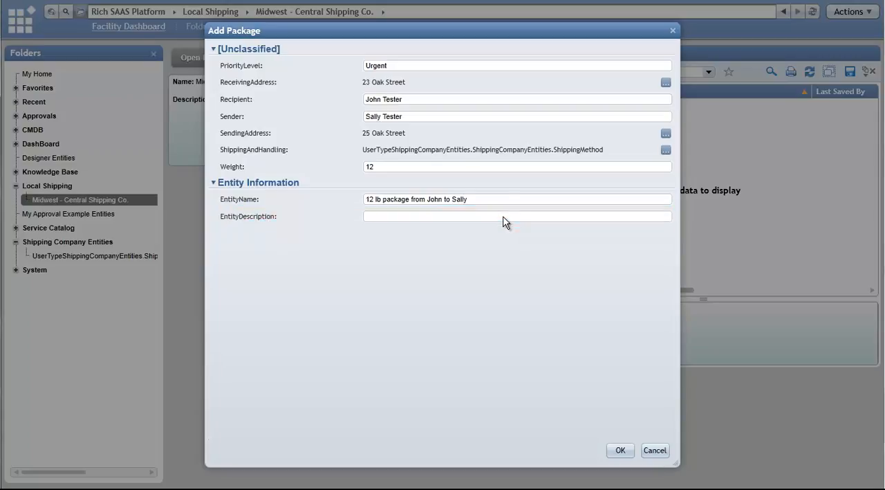
# - Describe the package as "This package weighs 12 lbs and costs $5.00 to ship.", save it and refresh the folder's report
pyautogui.hotkey('shift', 'Tab')
pyautogui.press('Tab')
pyautogui.write('This packa')
pyautogui.write('ge weigh')
pyautogui.write('s 12 lbs')
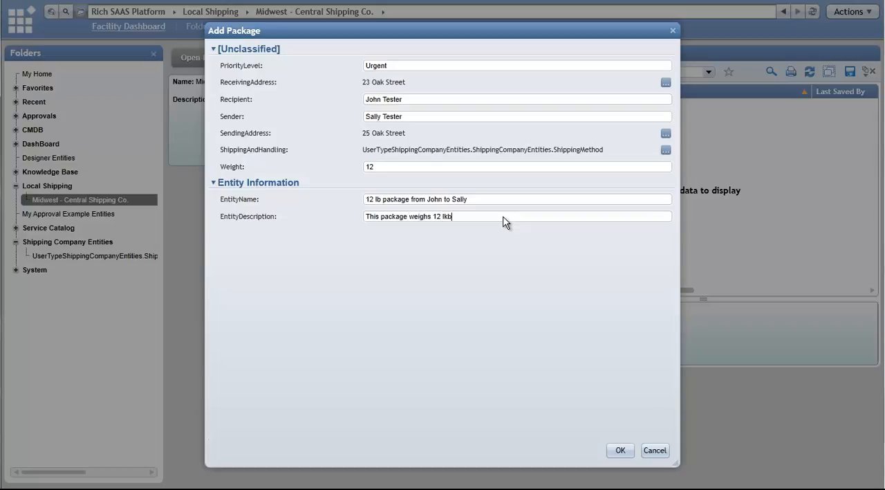
pyautogui.write(' and costs ')
pyautogui.write('$50')
pyautogui.write('00 to ship.')
pyautogui.click(619, 450)
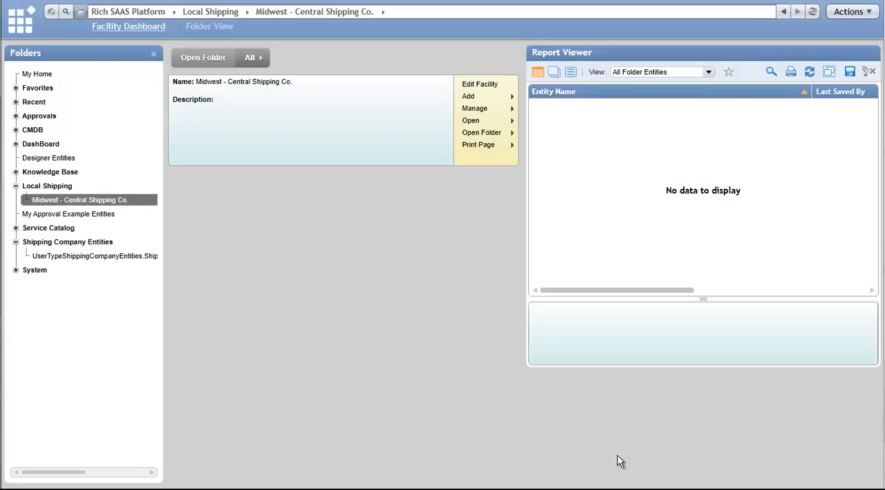
pyautogui.click(814, 75)
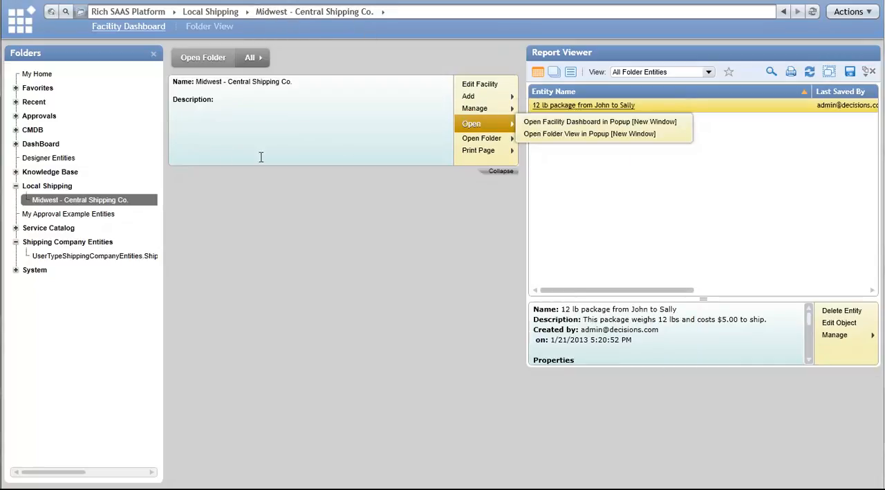
# - Examine the Add options of the Local Shipping folder and the actions offered on the new package in Midwest - Central Shipping Co
pyautogui.click(66, 188)
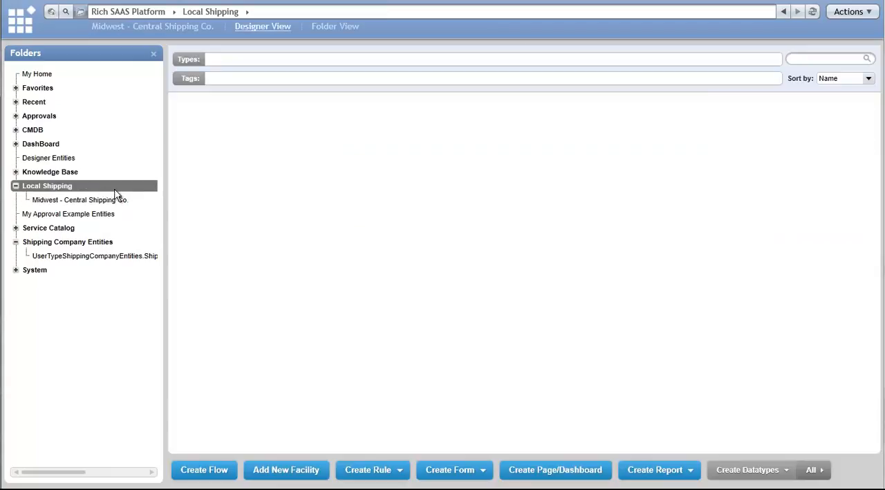
pyautogui.rightClick(142, 187)
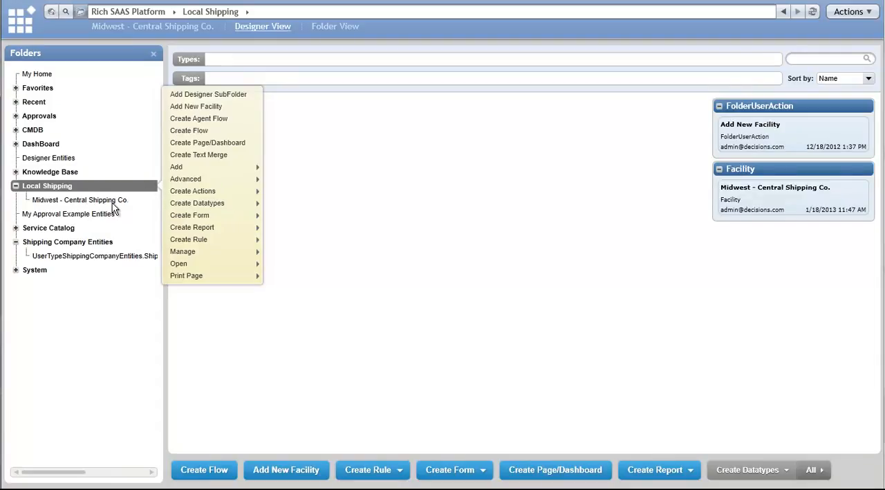
pyautogui.moveTo(203, 169)
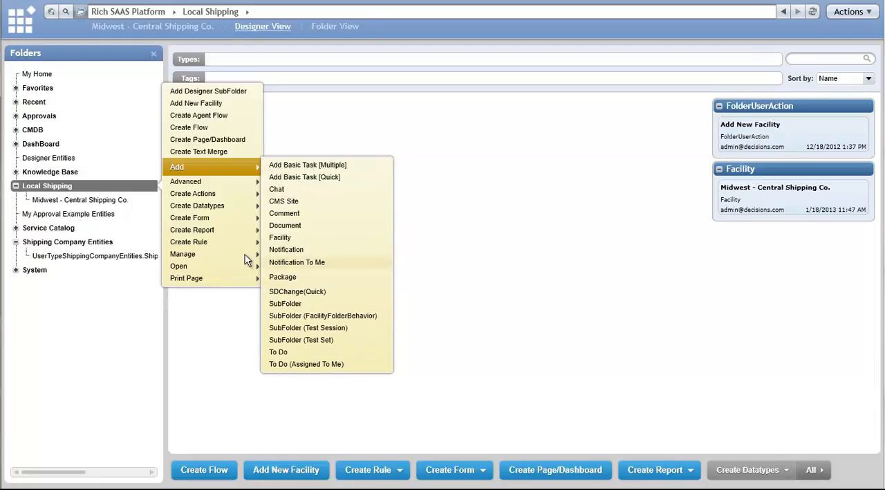
pyautogui.click(107, 202)
pyautogui.click(608, 106)
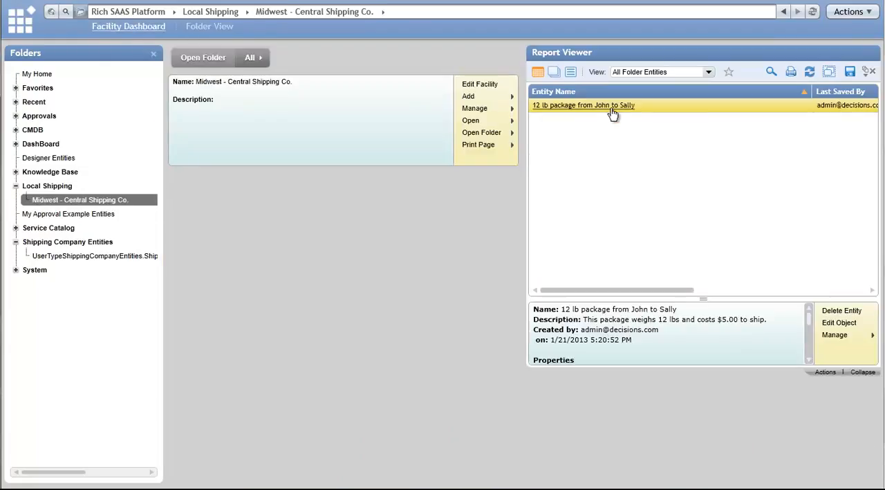
pyautogui.rightClick(614, 109)
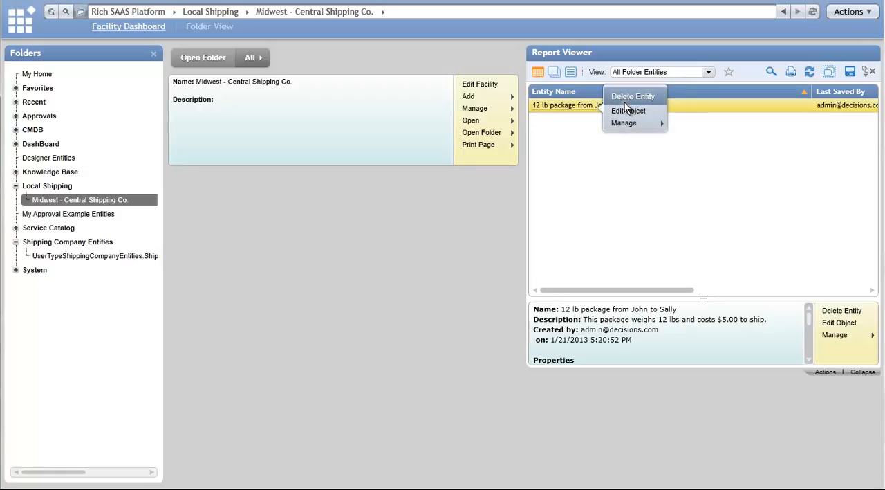
pyautogui.moveTo(628, 124)
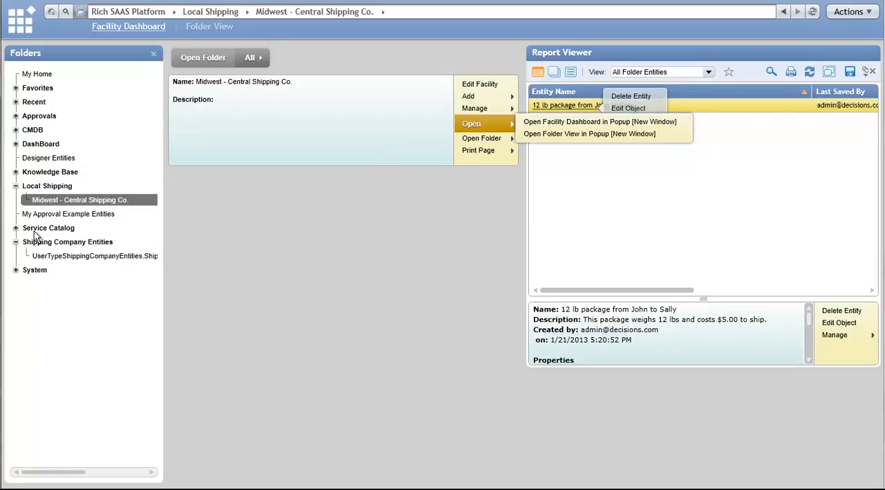
# - Open the Package entity from Shipping Company Entities for editing and review its add, delete and edit action settings
pyautogui.click(78, 256)
pyautogui.click(73, 243)
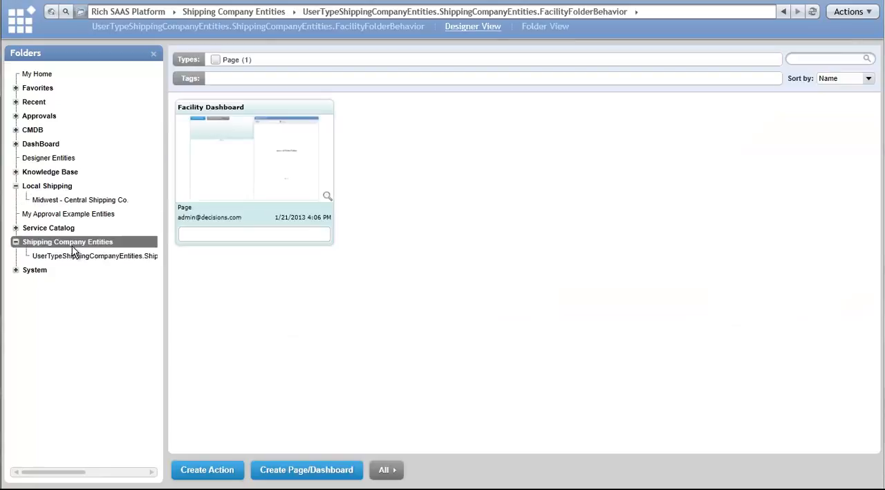
pyautogui.click(804, 249)
pyautogui.click(726, 274)
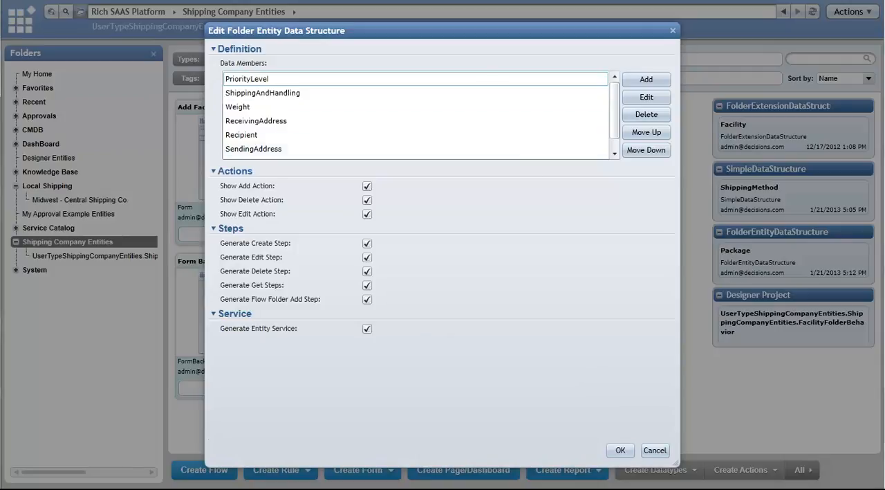
pyautogui.click(367, 199)
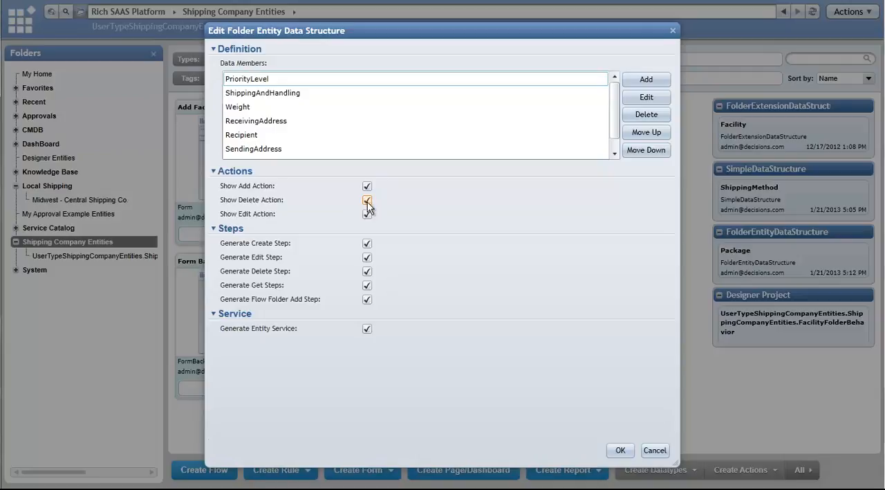